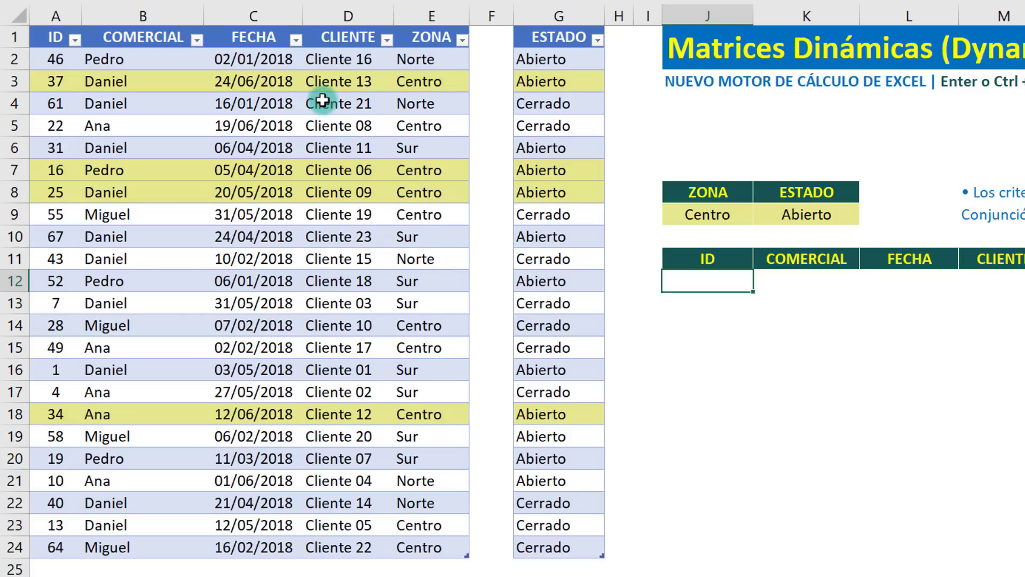
- Highlight the ID–CLIENTE columns, the result header row, the ZONA and ESTADO columns, and the data rows
{"action": "left_click_drag", "start_coordinate": [53, 15], "coordinate": [325, 19]}
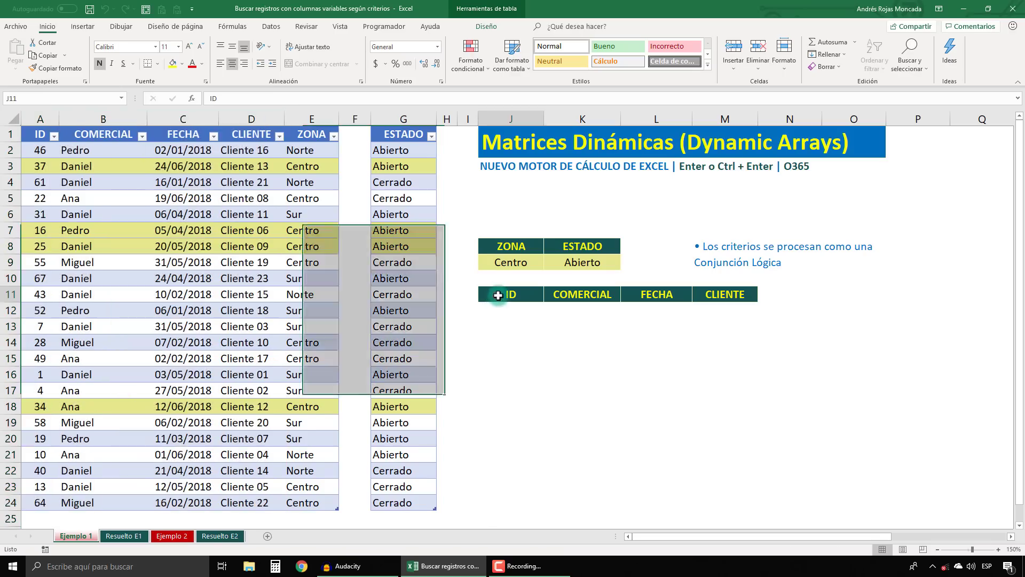
{"action": "left_click_drag", "start_coordinate": [497, 294], "coordinate": [734, 294]}
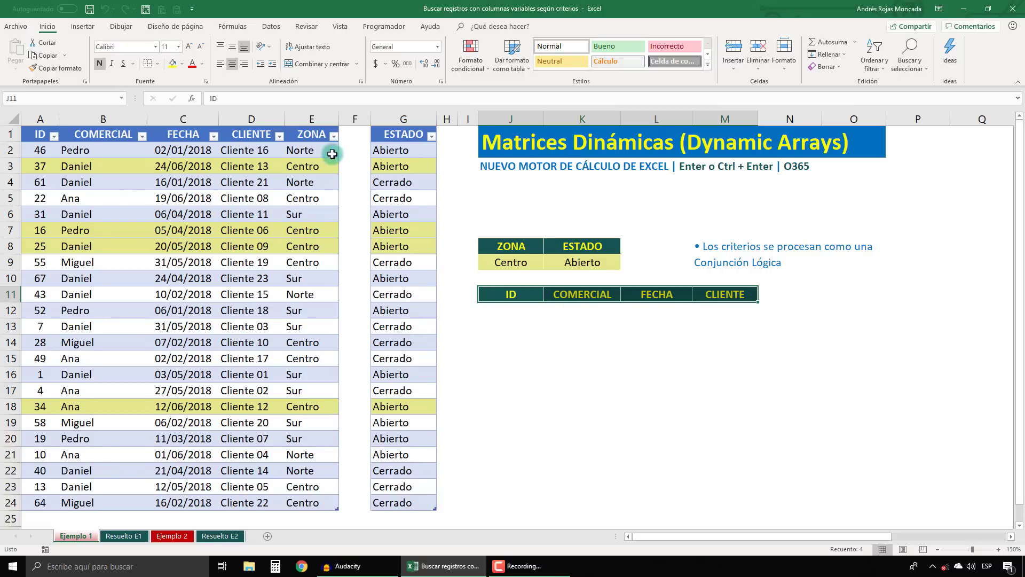
{"action": "left_click", "coordinate": [314, 113]}
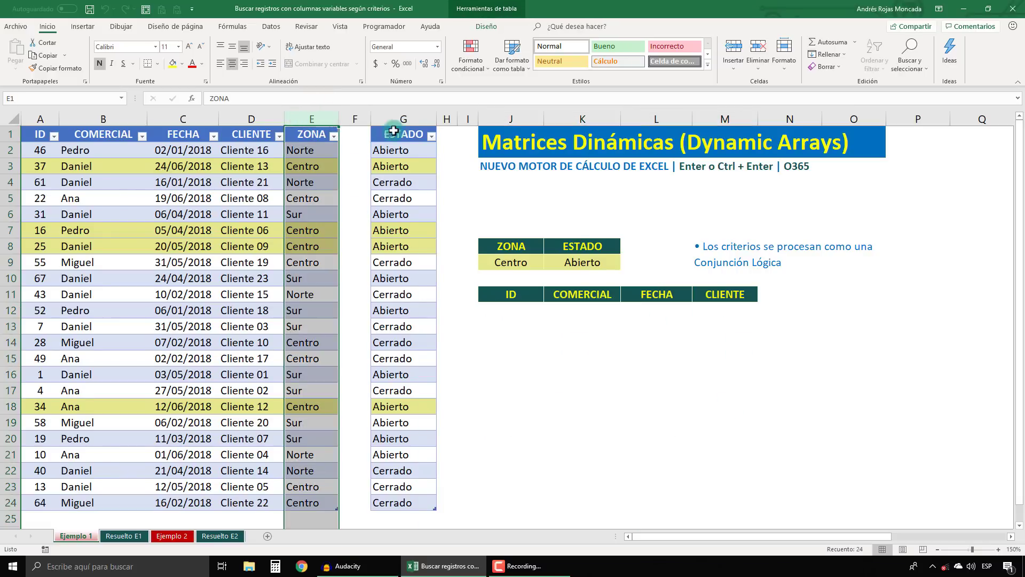
{"action": "left_click", "coordinate": [406, 112]}
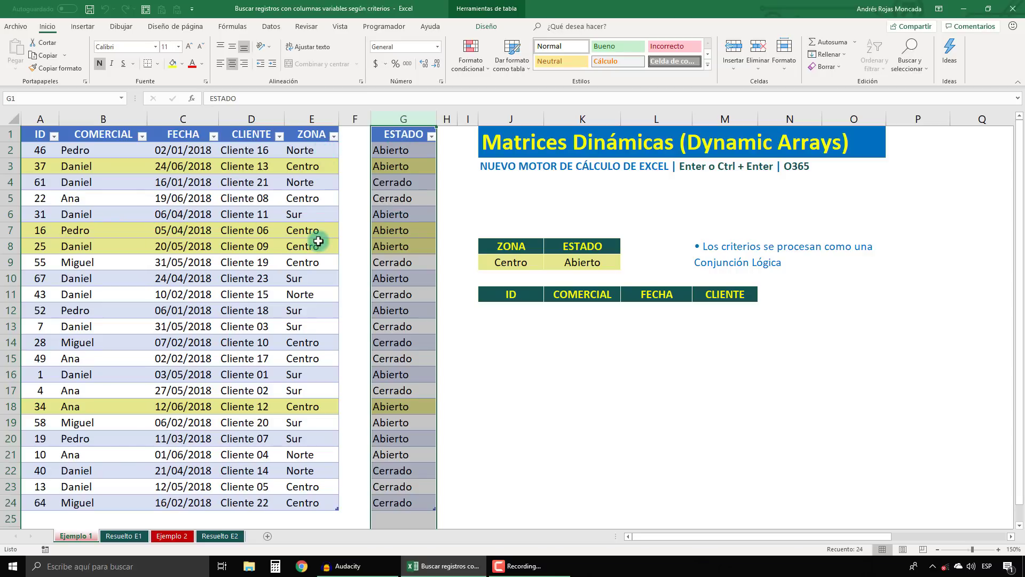
{"action": "mouse_move", "coordinate": [32, 150]}
{"action": "left_mouse_down"}
{"action": "mouse_move", "coordinate": [245, 319]}
{"action": "mouse_move", "coordinate": [236, 502]}
{"action": "left_mouse_up"}
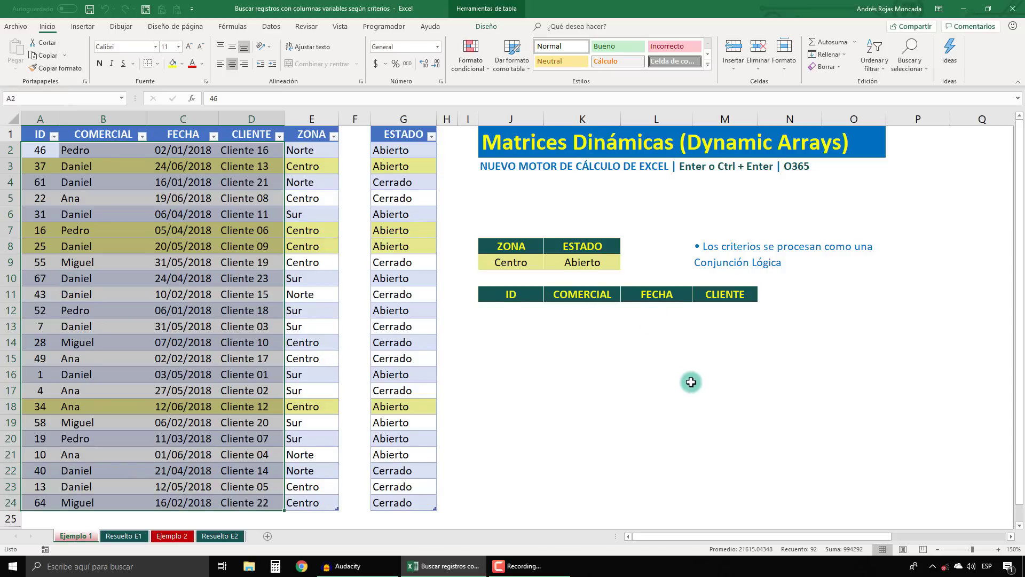
- Start =FILTRAR in J12 with BDuno[[ID]:[CLIENTE]] as the array argument
{"action": "left_click", "coordinate": [511, 310]}
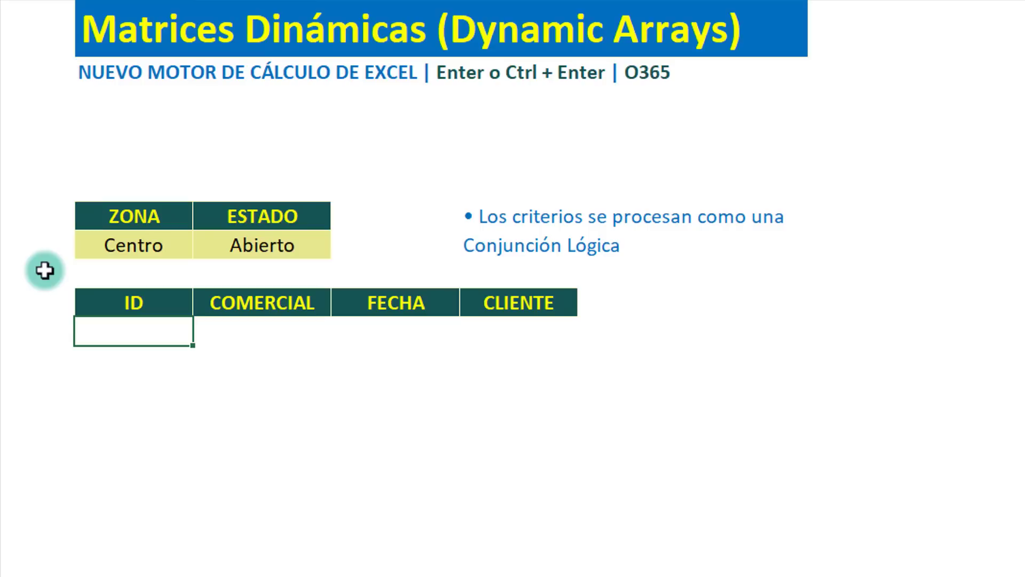
{"action": "type", "text": "=fil"}
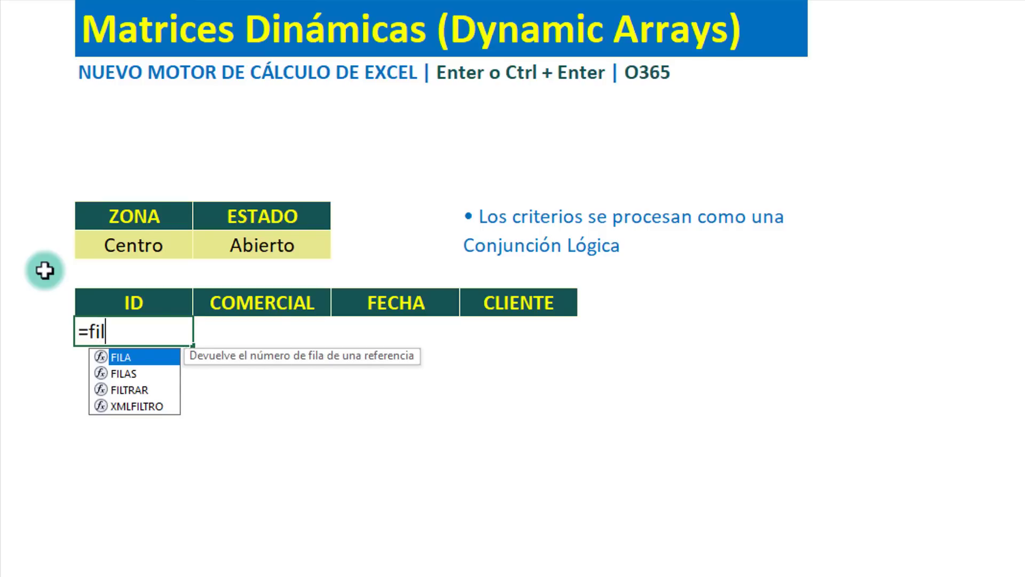
{"action": "key", "text": "Down"}
{"action": "key", "text": "Down"}
{"action": "key", "text": "Tab"}
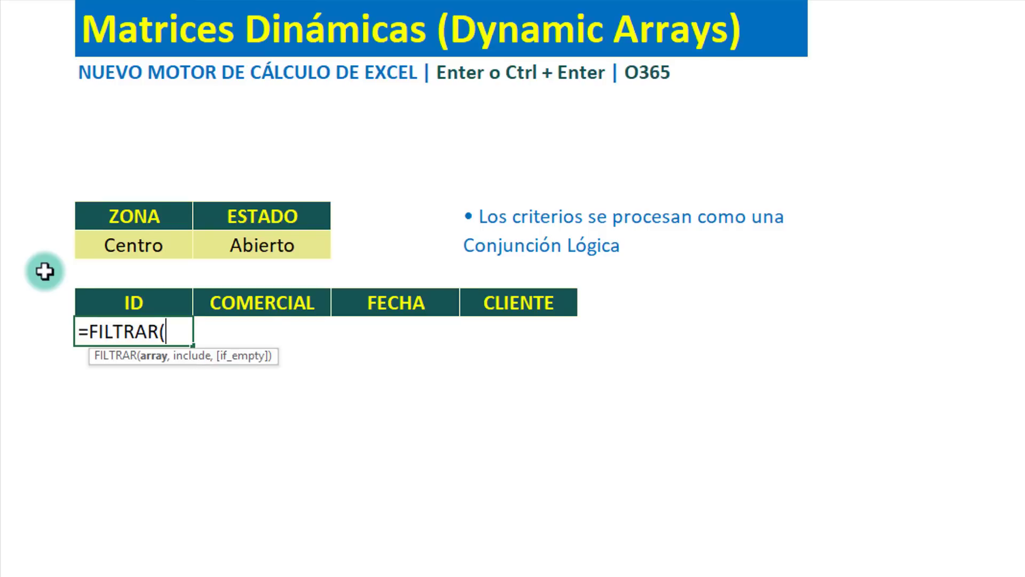
{"action": "left_click_drag", "start_coordinate": [230, 355], "coordinate": [181, 268]}
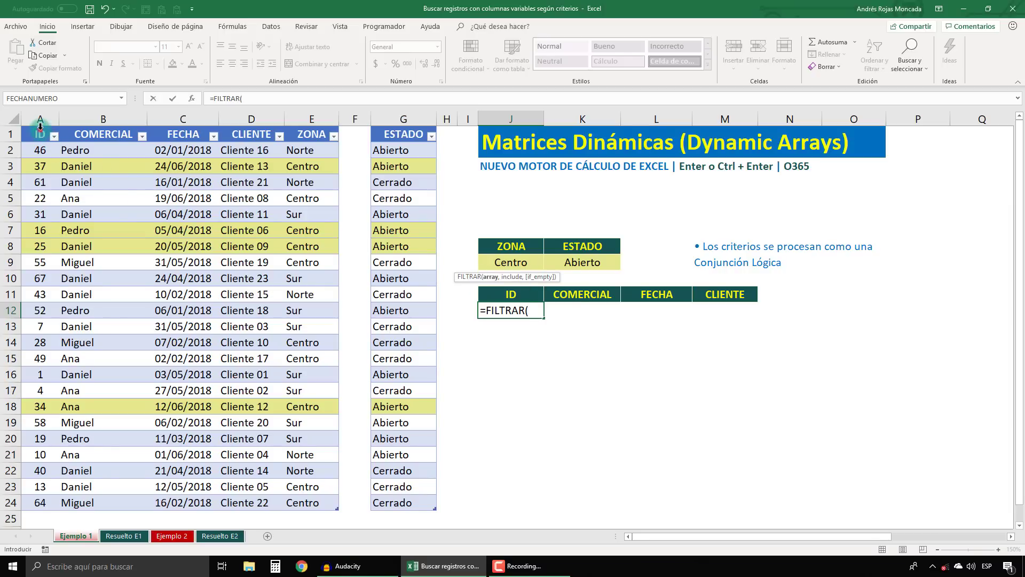
{"action": "left_click_drag", "start_coordinate": [40, 127], "coordinate": [251, 127]}
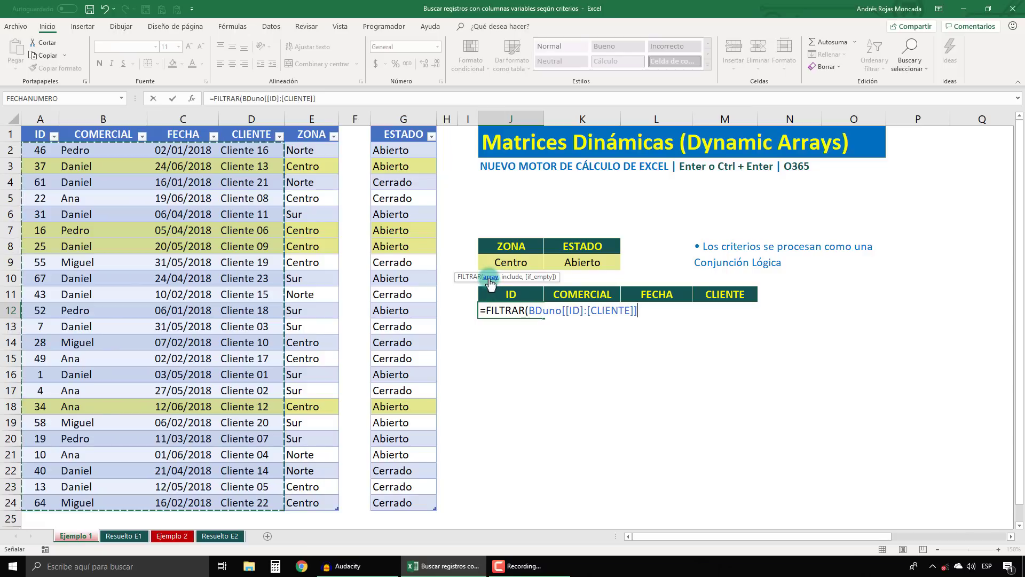
{"action": "left_click", "coordinate": [491, 277]}
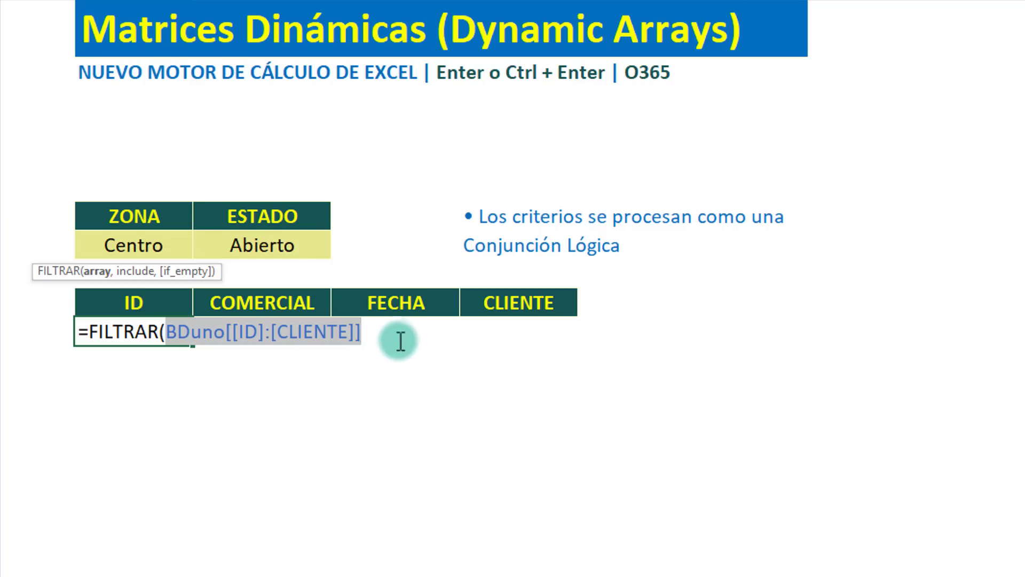
{"action": "left_click", "coordinate": [655, 309]}
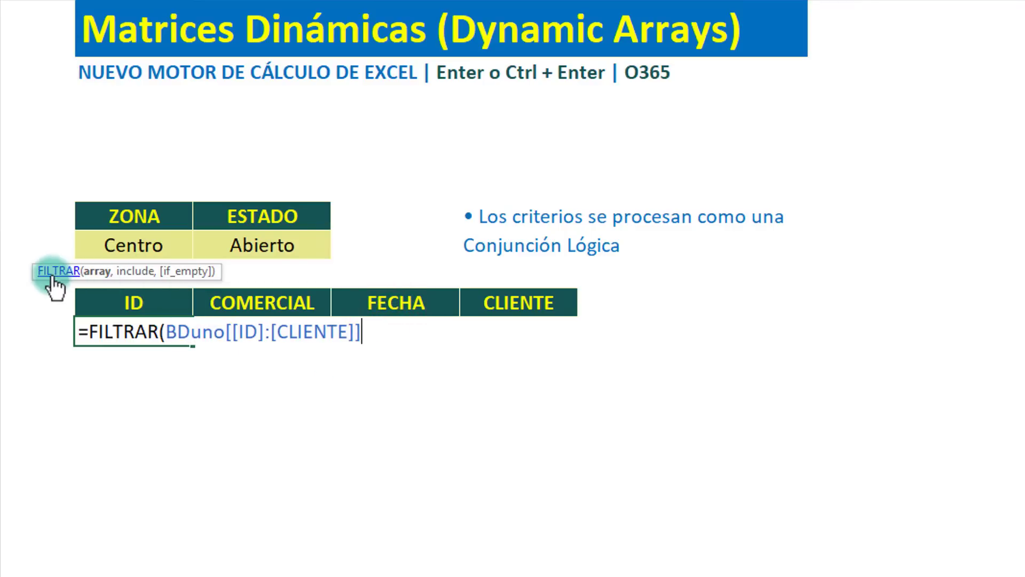
- Add the include condition (BDuno[ZONA]=J9)*(BDdos[ESTADO]=K9) and select it in the formula
{"action": "type", "text": ","}
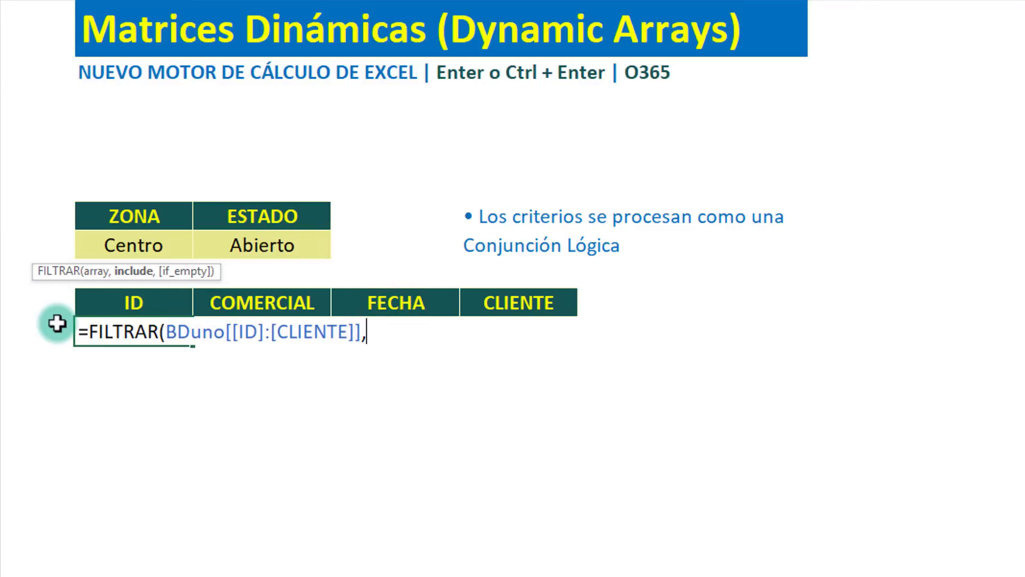
{"action": "type", "text": "(("}
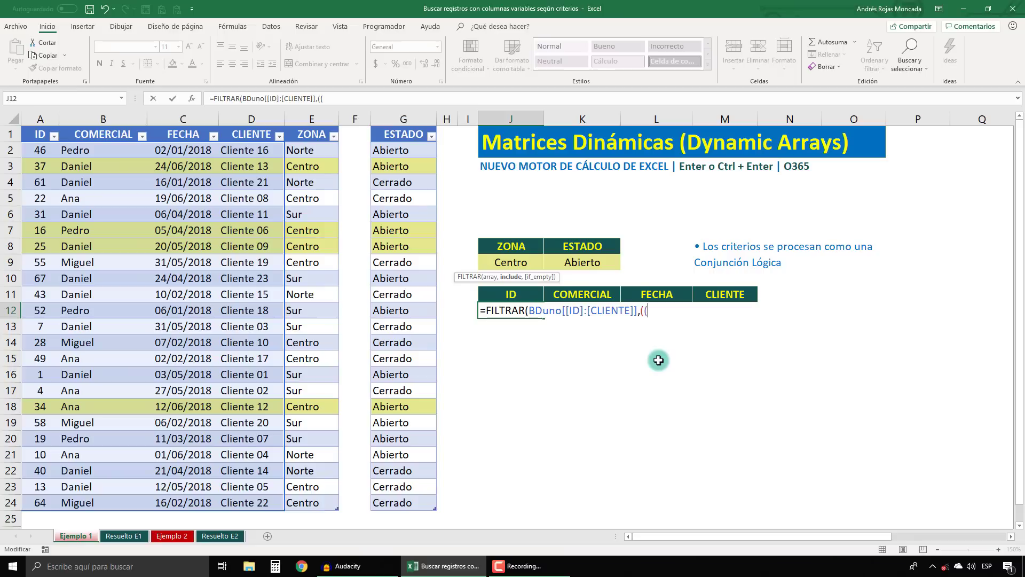
{"action": "left_click", "coordinate": [311, 128]}
{"action": "type", "text": "="}
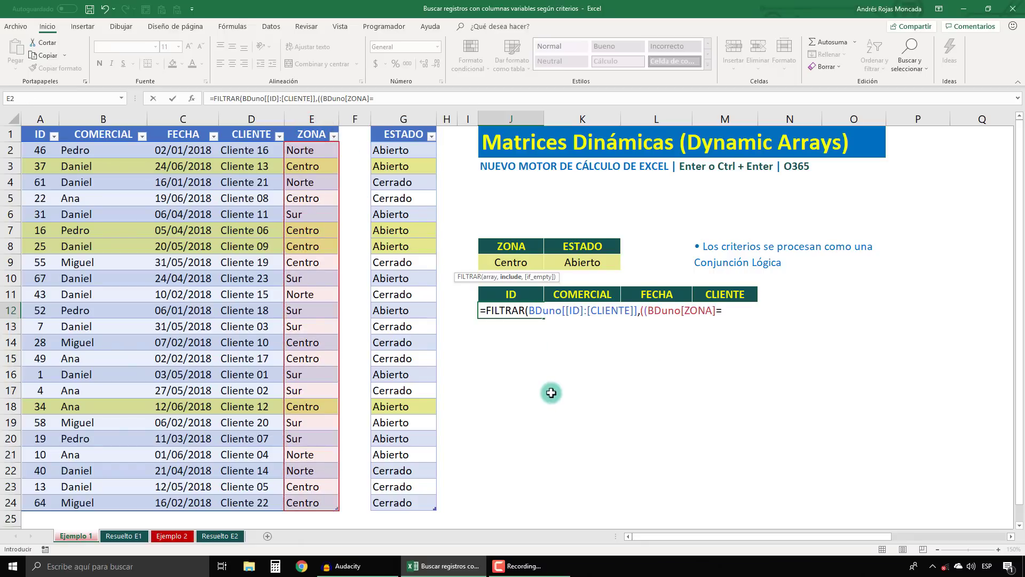
{"action": "left_click", "coordinate": [493, 261]}
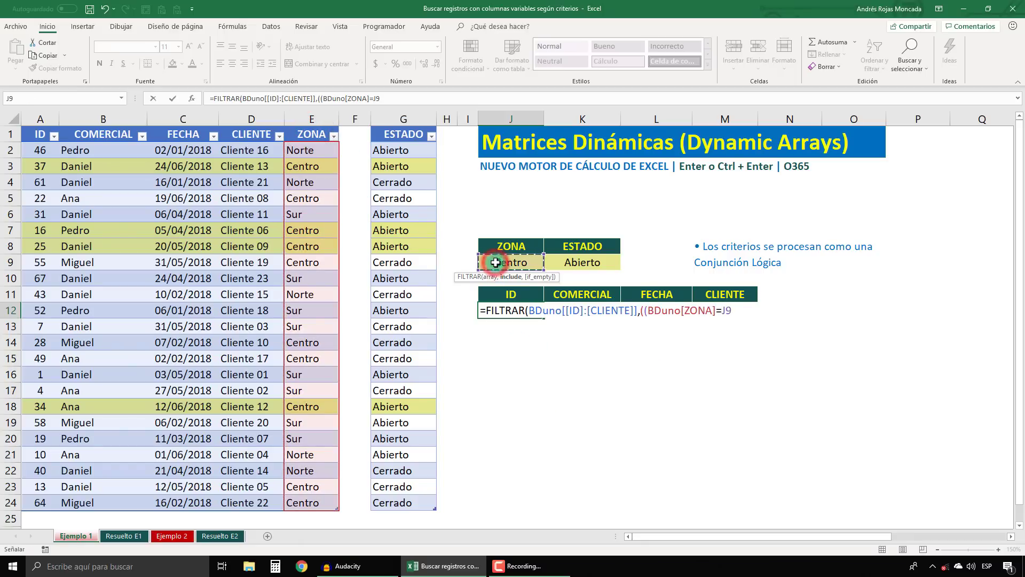
{"action": "type", "text": ")*("}
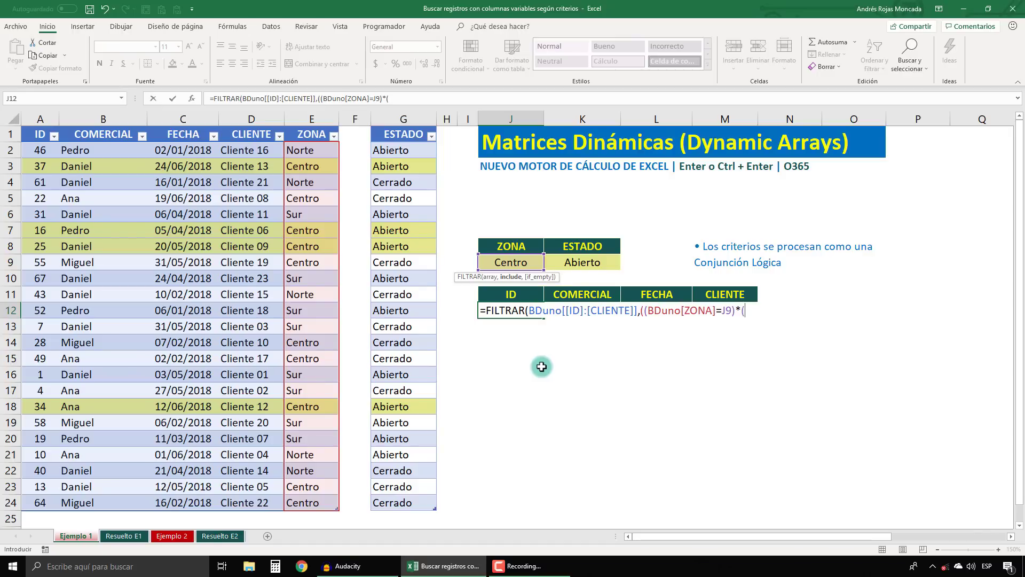
{"action": "left_click", "coordinate": [402, 123]}
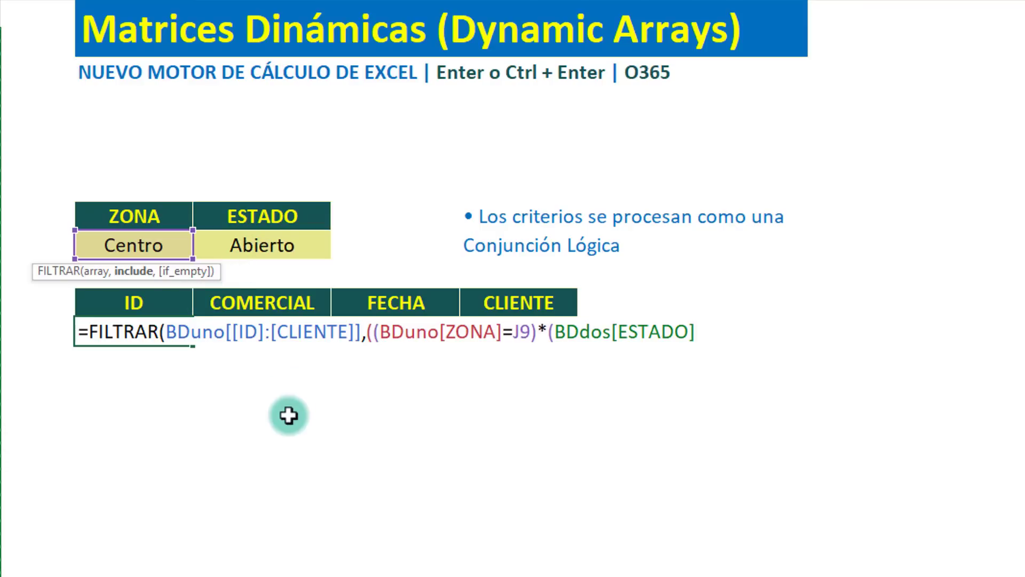
{"action": "left_click", "coordinate": [271, 248]}
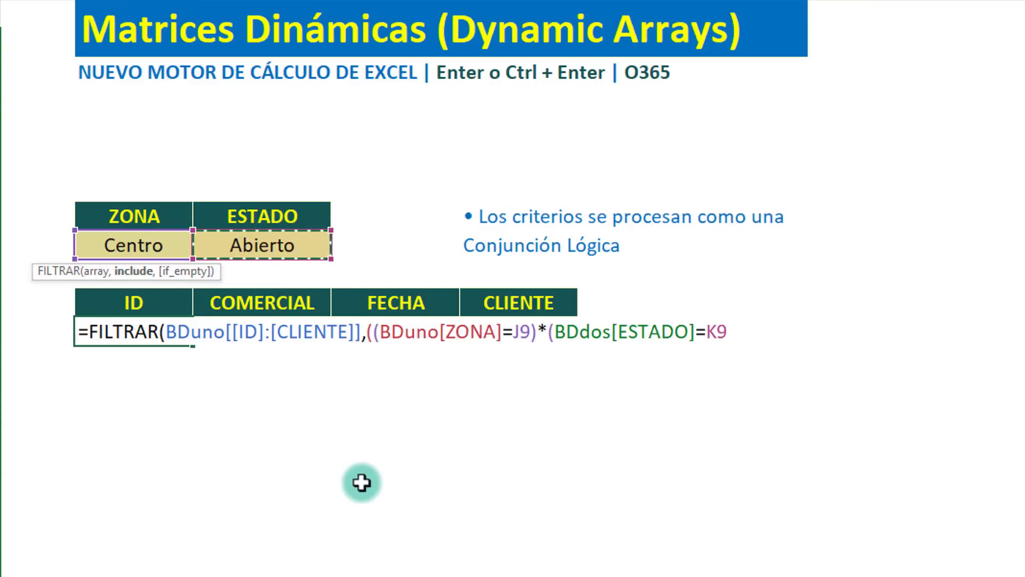
{"action": "type", "text": ")"}
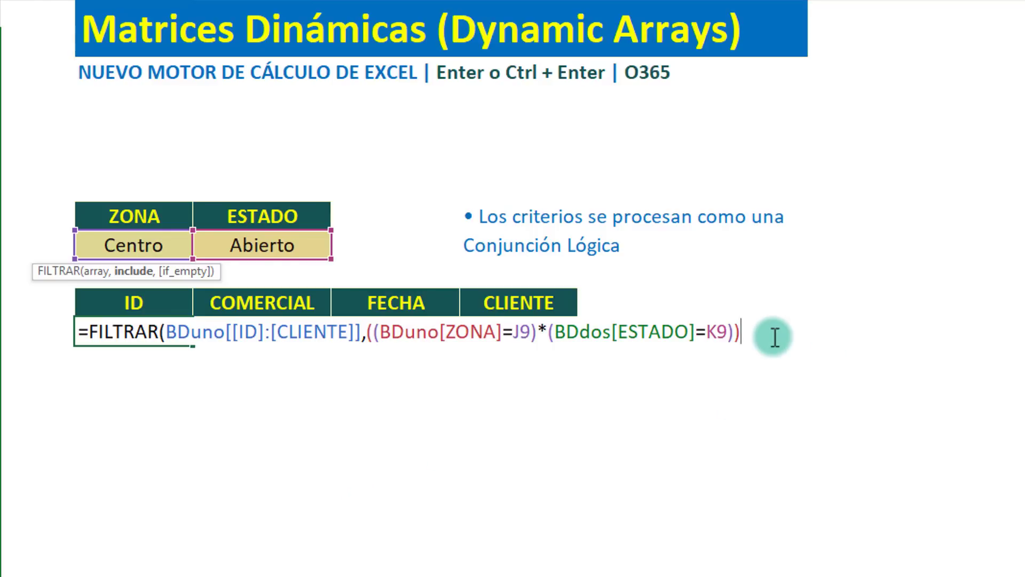
{"action": "left_click_drag", "start_coordinate": [768, 333], "coordinate": [367, 334]}
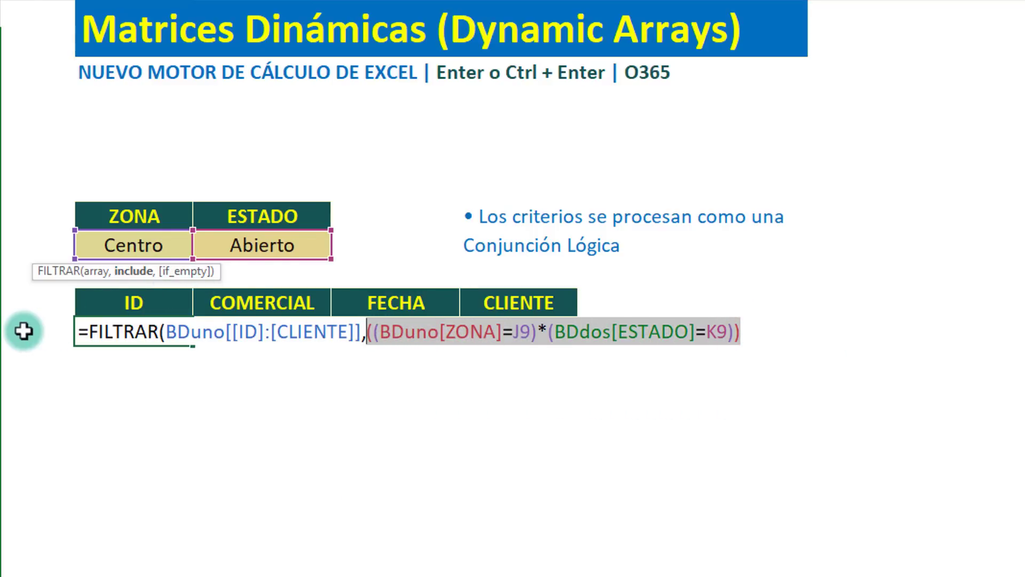
{"action": "key", "text": "F9"}
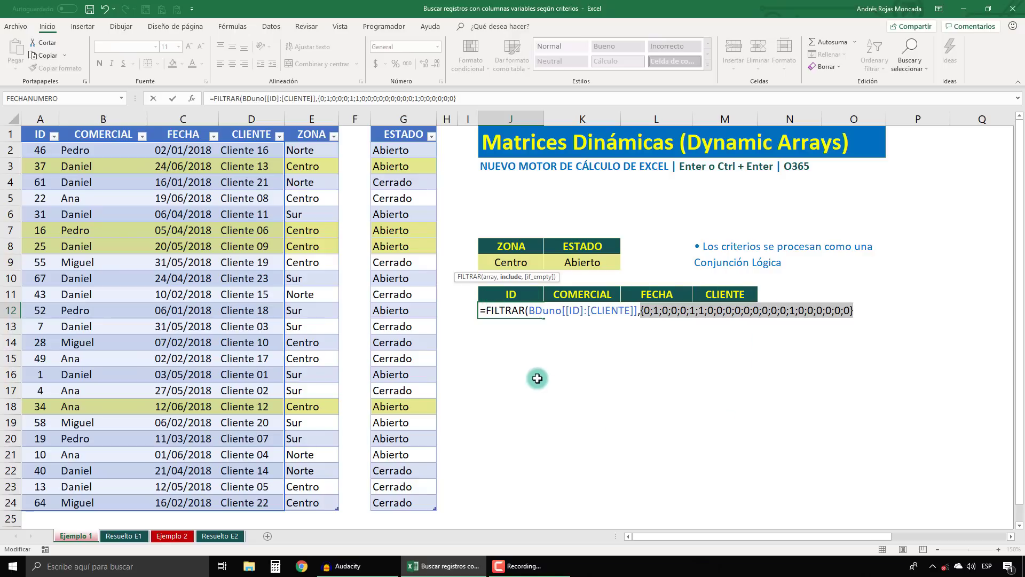
{"action": "key", "text": "ctrl+z"}
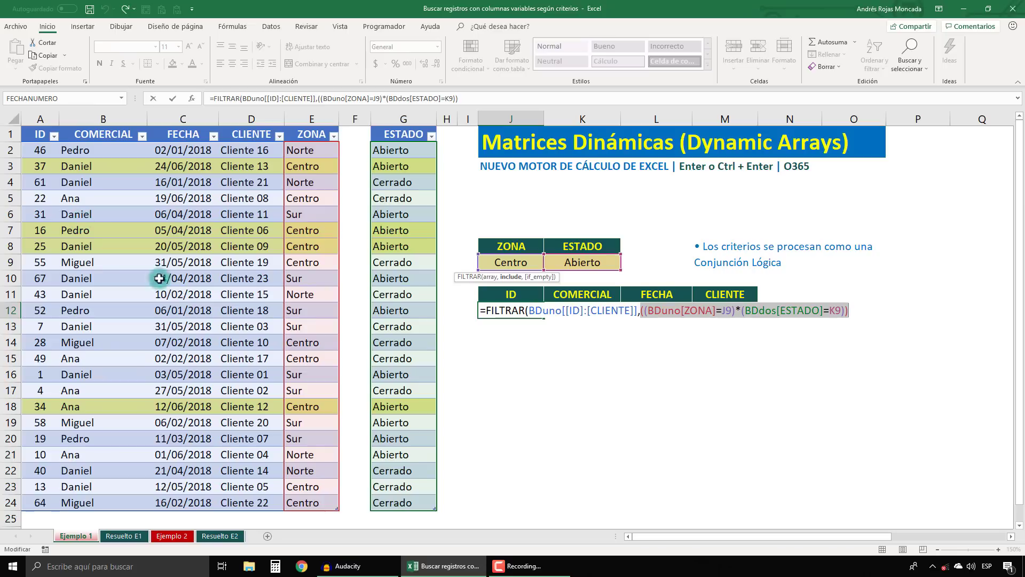
{"action": "left_click", "coordinate": [874, 313]}
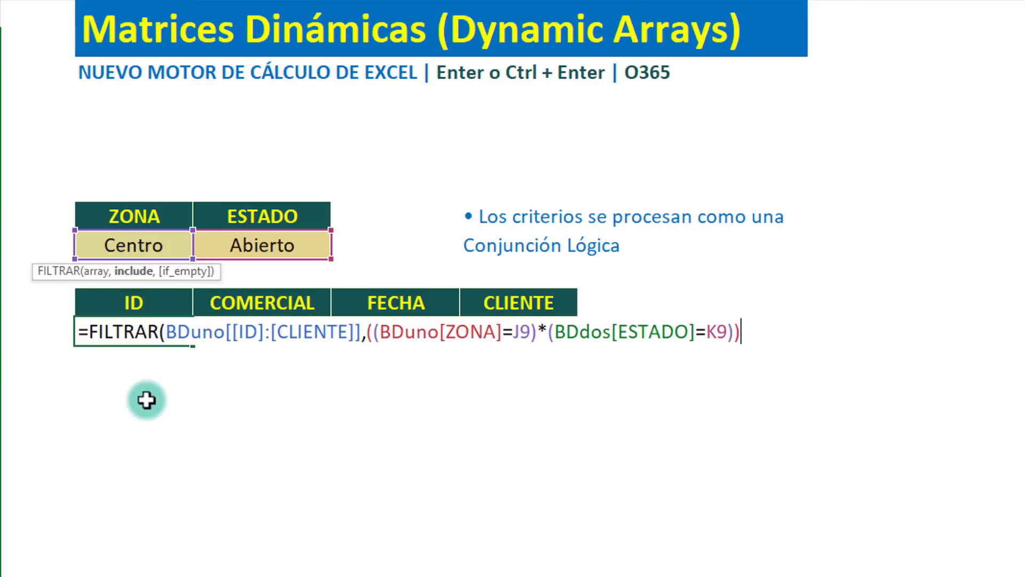
- Add the "No hay valores" fallback and commit with Ctrl+Enter, spilling IDs 37, 16, 25 and 34
{"action": "type", "text": ",\"No "}
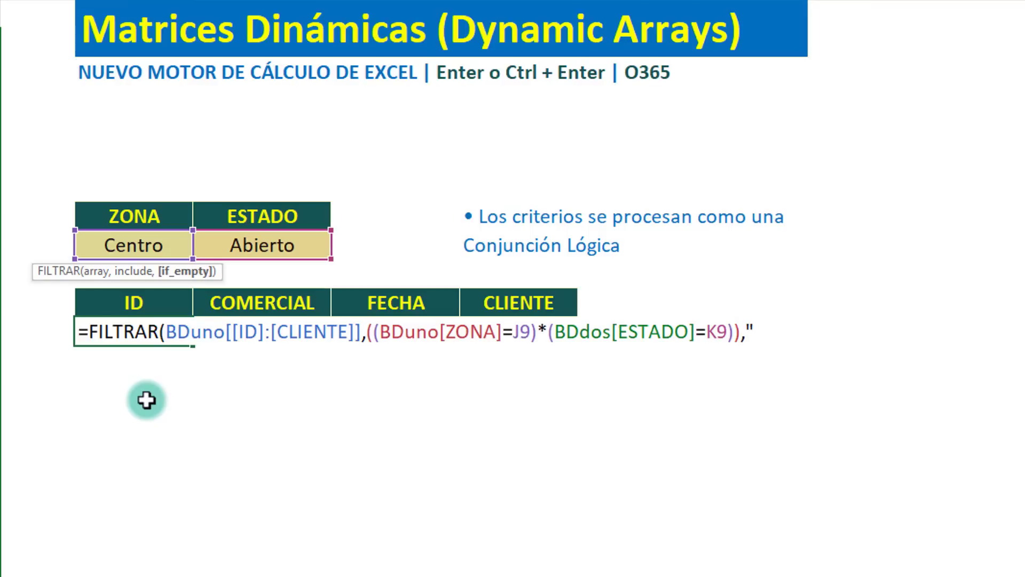
{"action": "type", "text": "hay"}
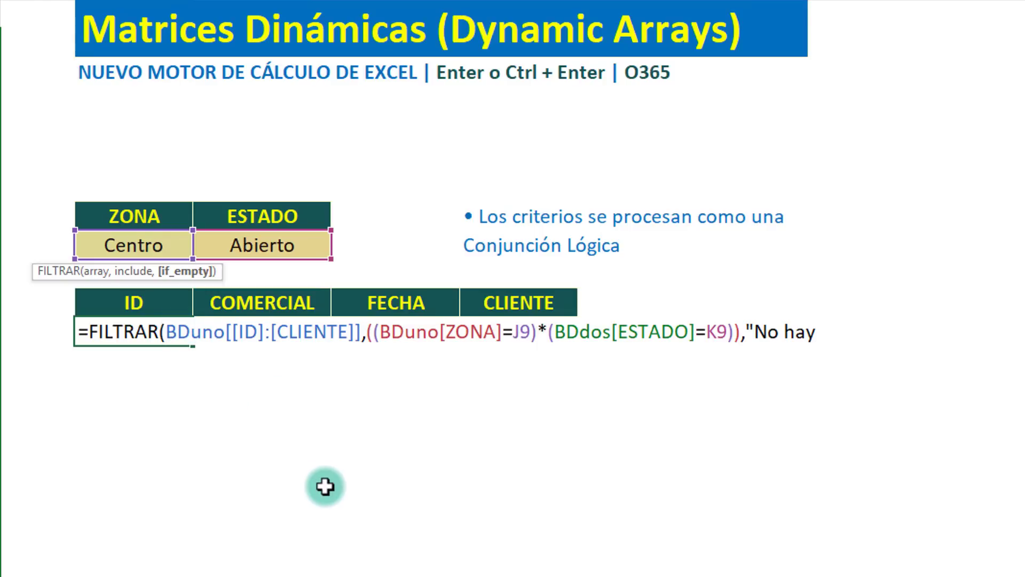
{"action": "type", "text": " valores\""}
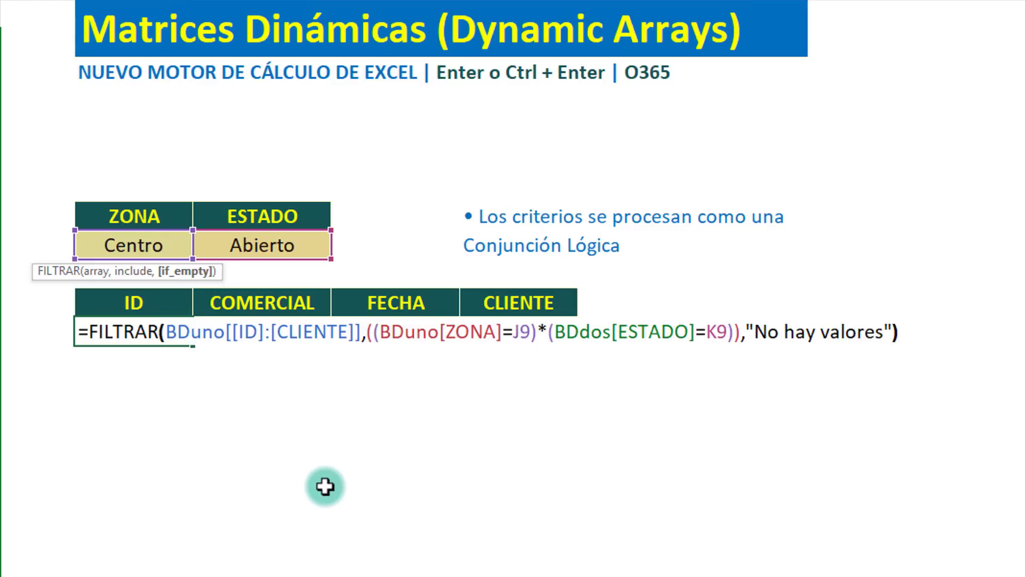
{"action": "key", "text": "ctrl+Return"}
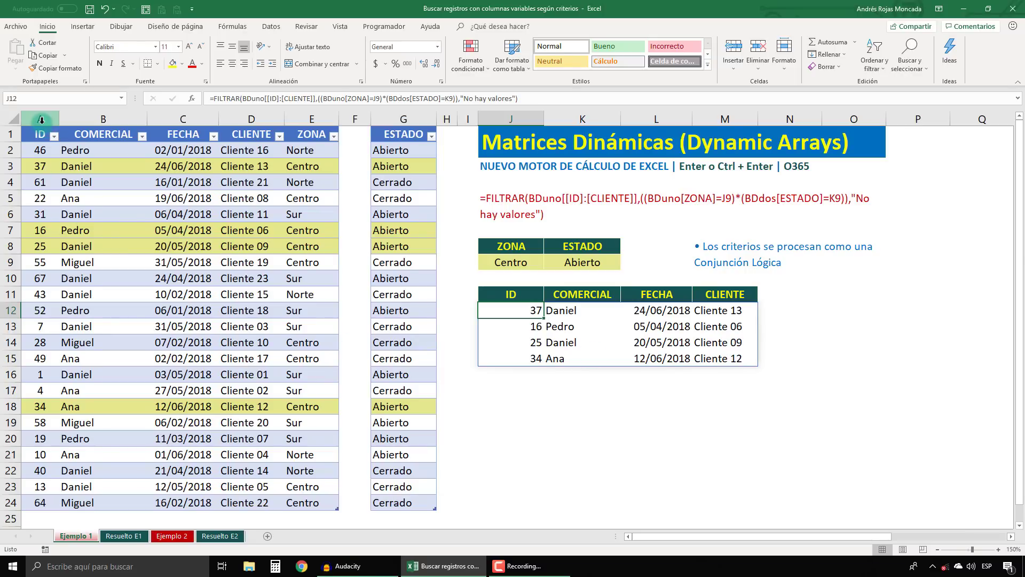
{"action": "left_click_drag", "start_coordinate": [41, 119], "coordinate": [250, 119]}
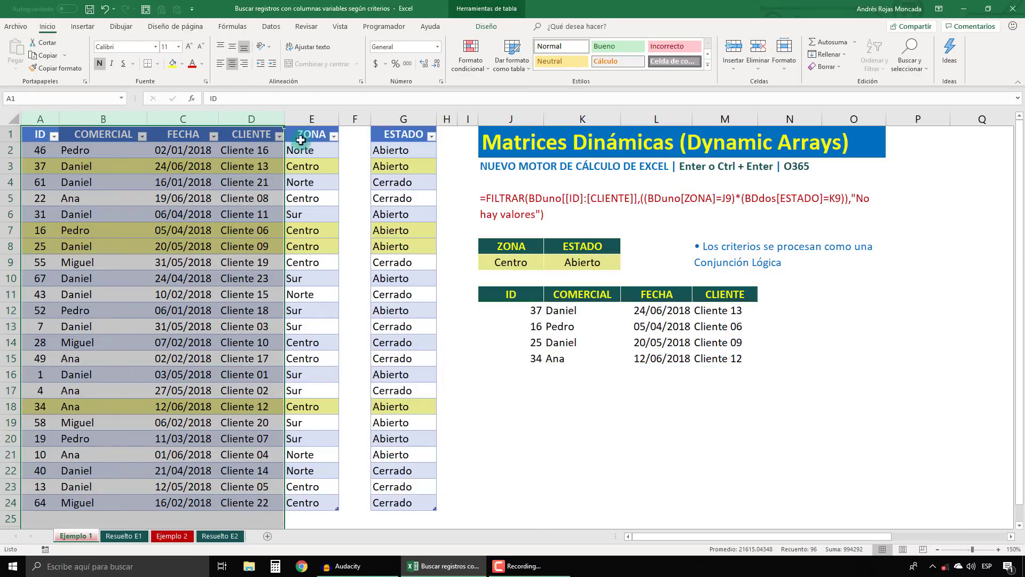
{"action": "left_click", "coordinate": [312, 119]}
{"action": "left_click", "coordinate": [387, 115]}
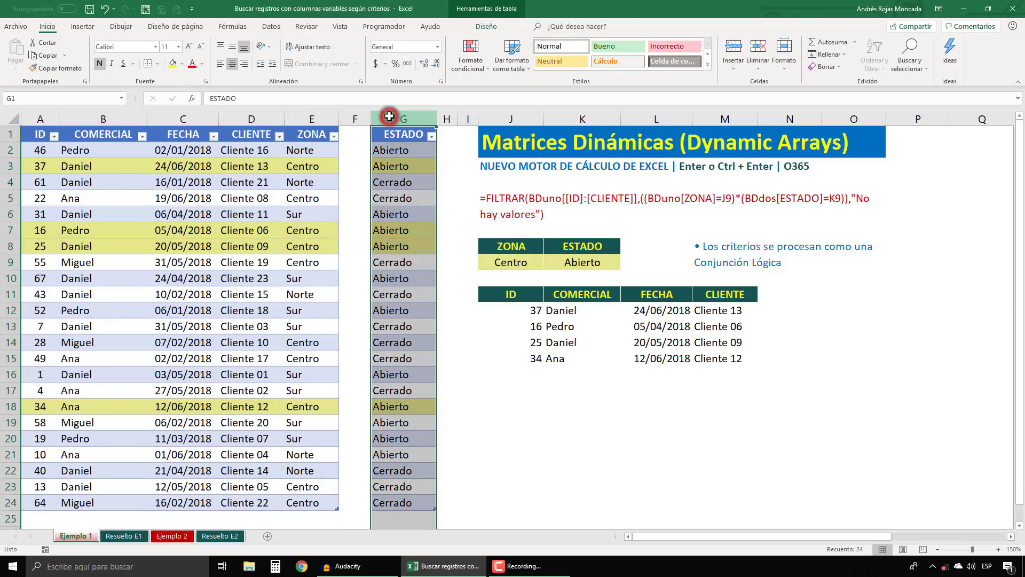
{"action": "left_click", "coordinate": [512, 271]}
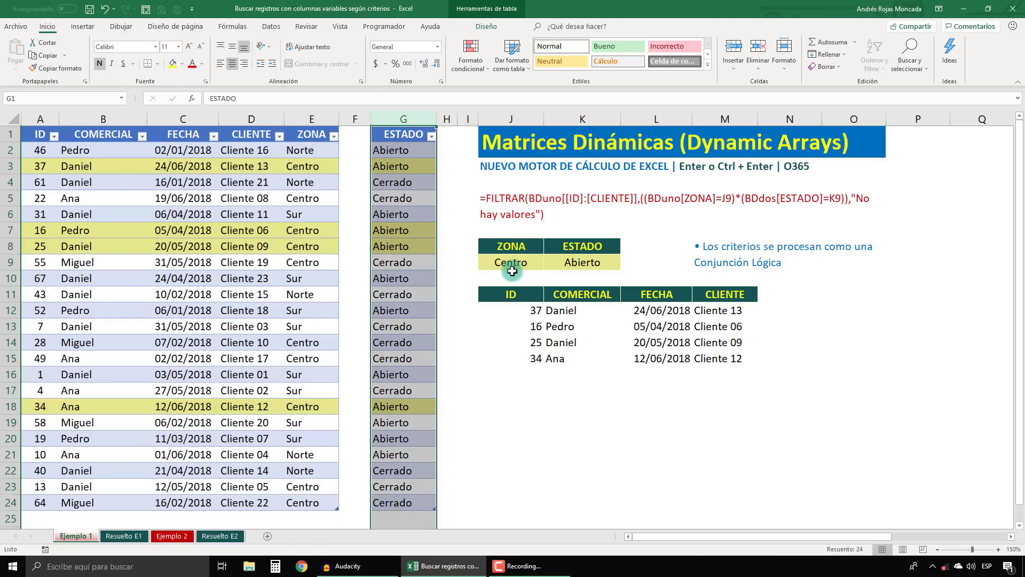
{"action": "left_click_drag", "start_coordinate": [40, 116], "coordinate": [256, 117]}
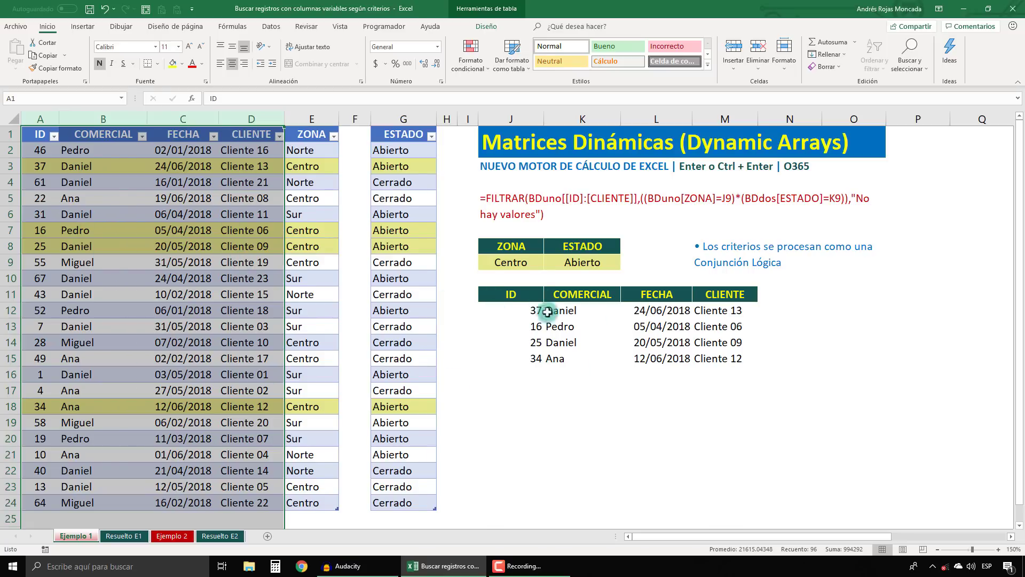
- Switch the criteria to ZONA Norte and ESTADO Cerrado using the J9 and K9 dropdowns
{"action": "left_click", "coordinate": [529, 264]}
{"action": "left_click", "coordinate": [548, 266]}
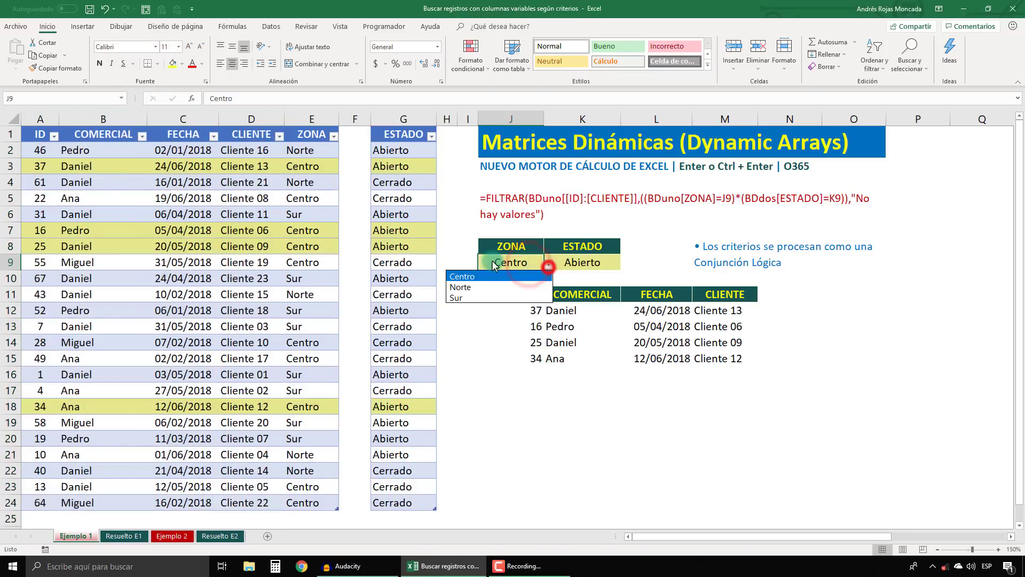
{"action": "left_click", "coordinate": [464, 286]}
{"action": "left_click", "coordinate": [587, 263]}
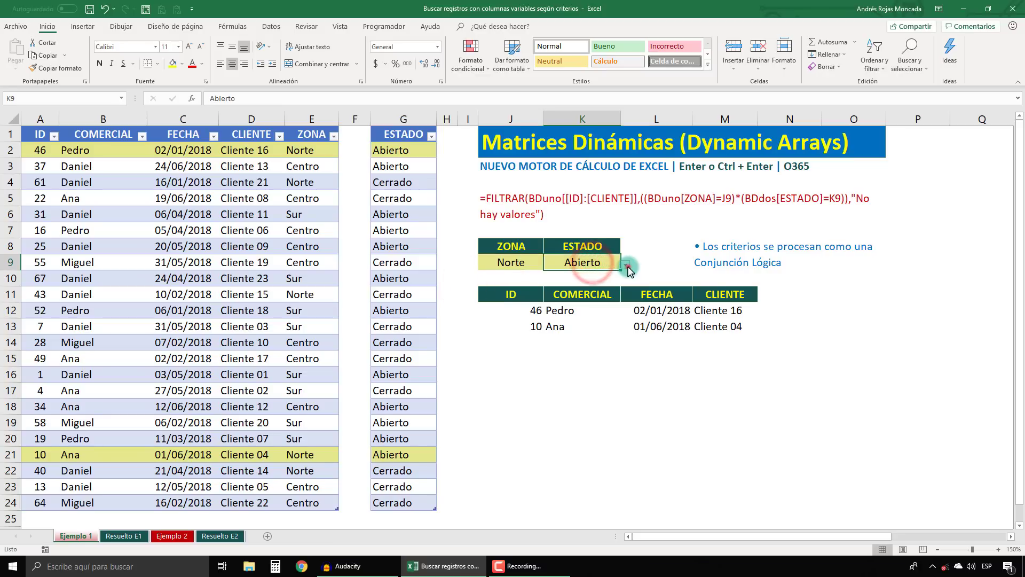
{"action": "left_click", "coordinate": [626, 265]}
{"action": "left_click", "coordinate": [532, 283]}
- Change ZONA to Sur, then to Centro, leaving six Centro/Cerrado rows (IDs 22, 55, 28, 49, 13, 64)
{"action": "left_click", "coordinate": [529, 262]}
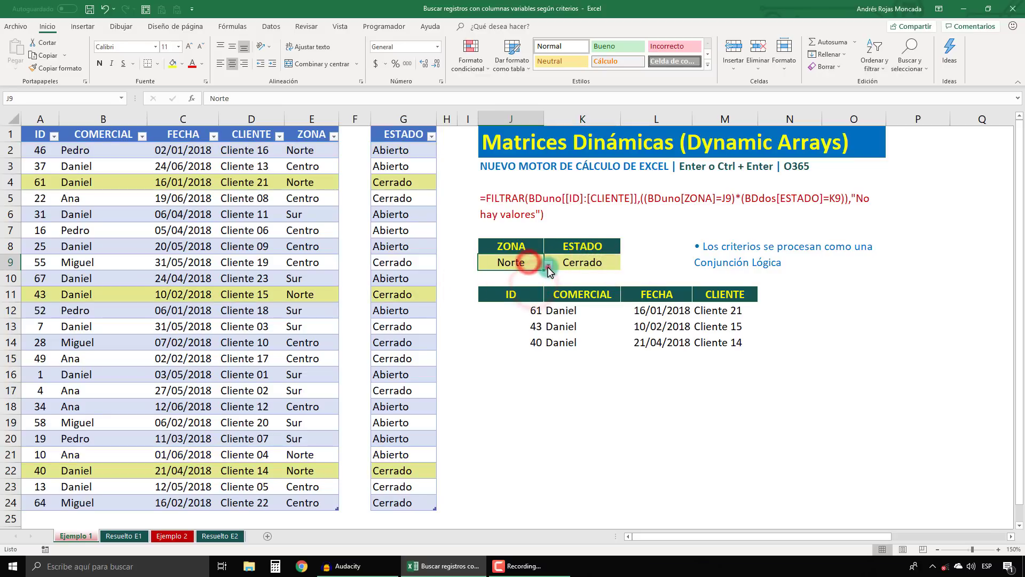
{"action": "left_click", "coordinate": [547, 267]}
{"action": "left_click", "coordinate": [470, 299]}
{"action": "left_click", "coordinate": [549, 265]}
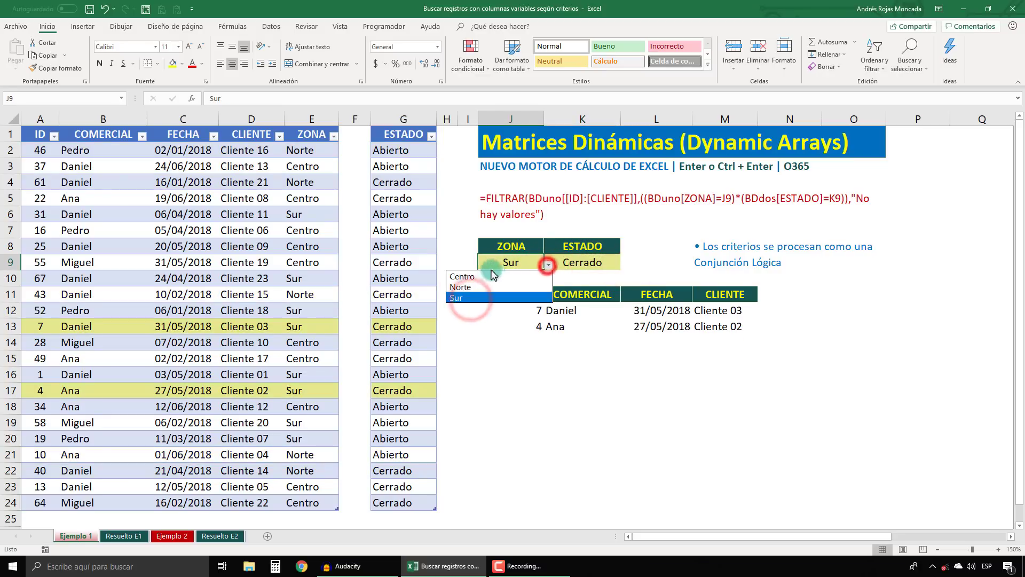
{"action": "left_click", "coordinate": [485, 277]}
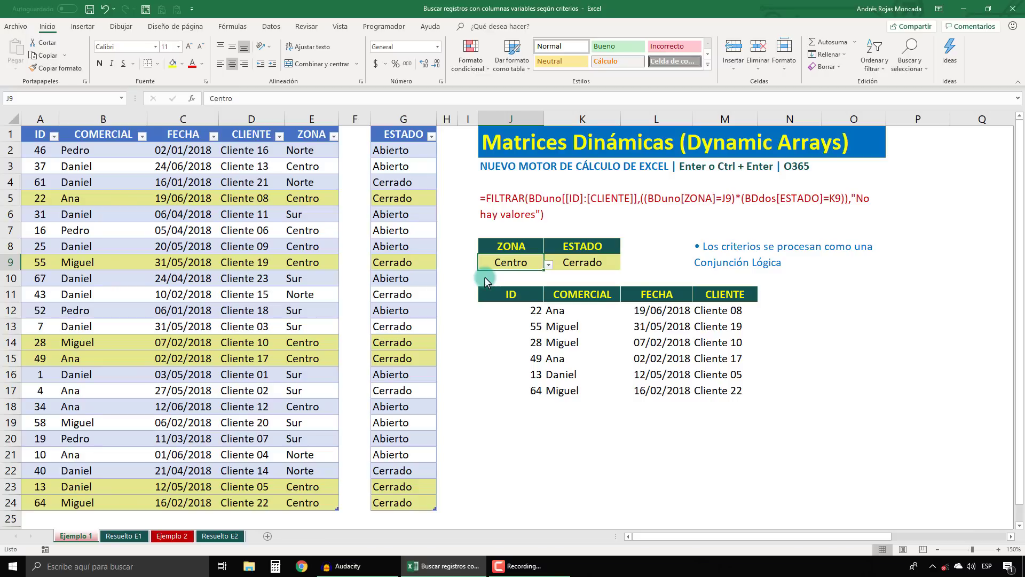